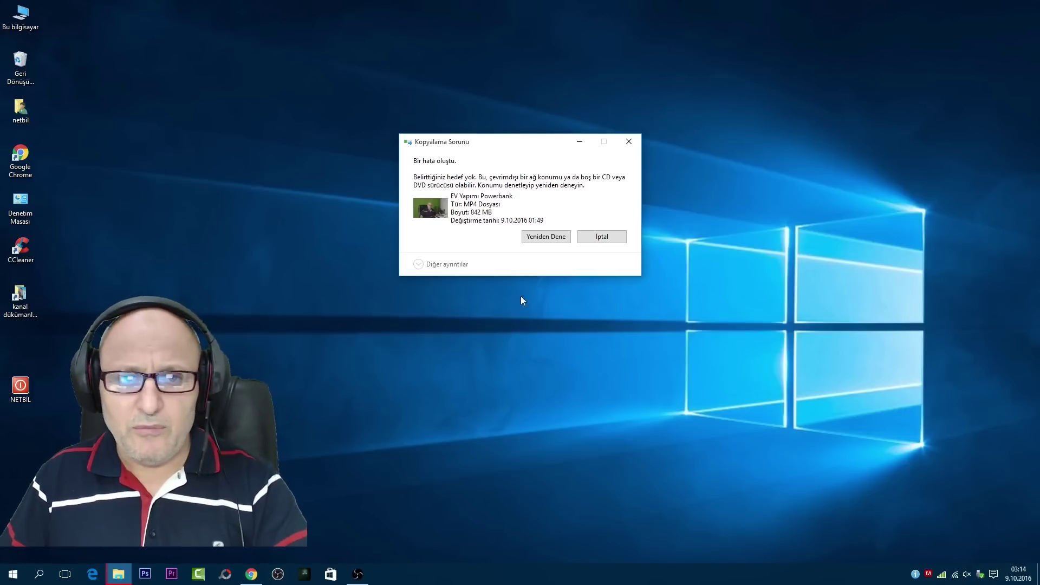
Step: Try again to copy the EV Yapımı Powerbank video from the removable disk (H:)
{"action": "left_click", "coordinate": [540, 239]}
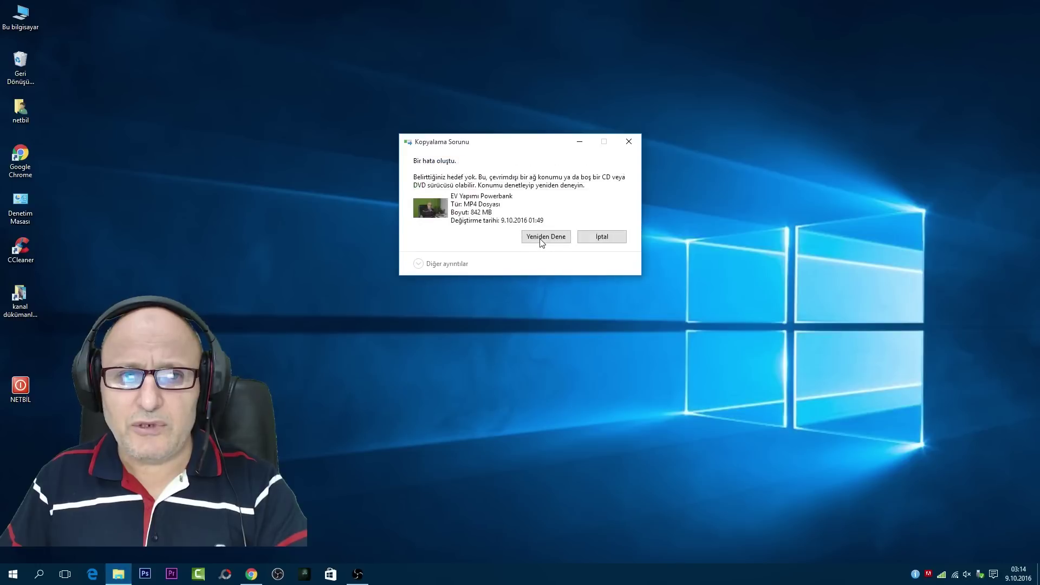
{"action": "left_click", "coordinate": [540, 239]}
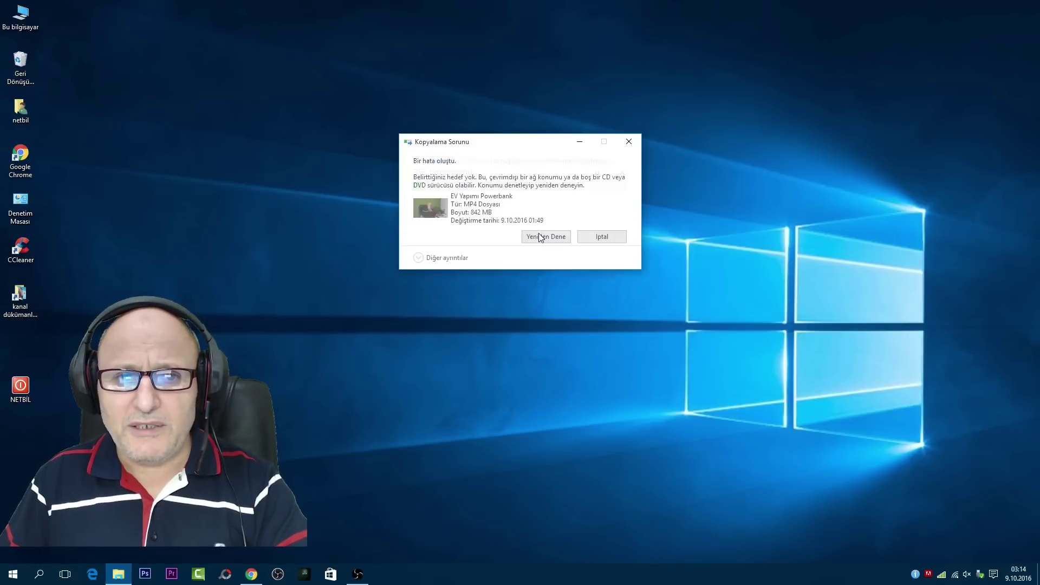
{"action": "left_click", "coordinate": [539, 237]}
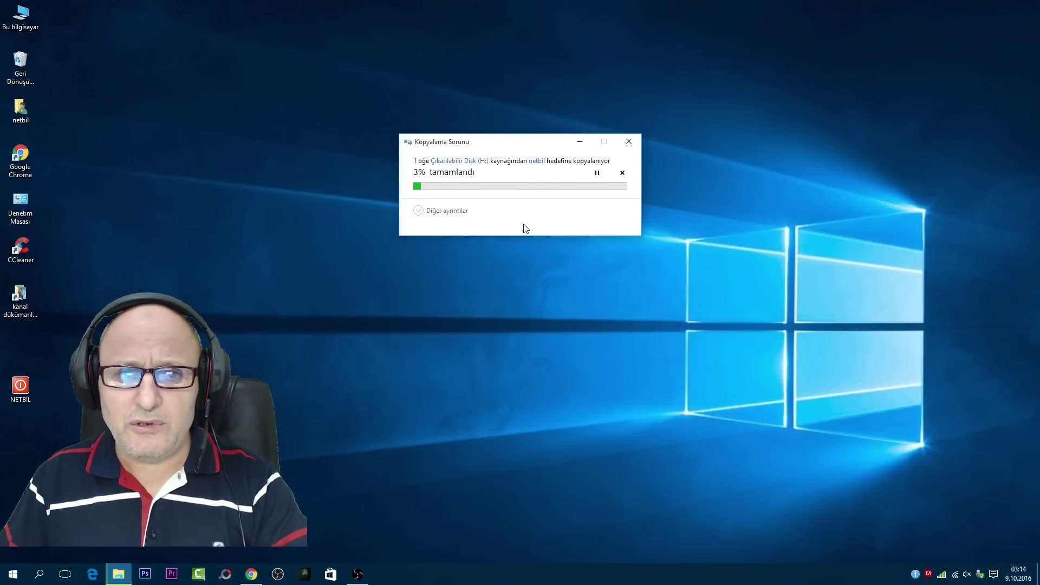
{"action": "left_click", "coordinate": [540, 237]}
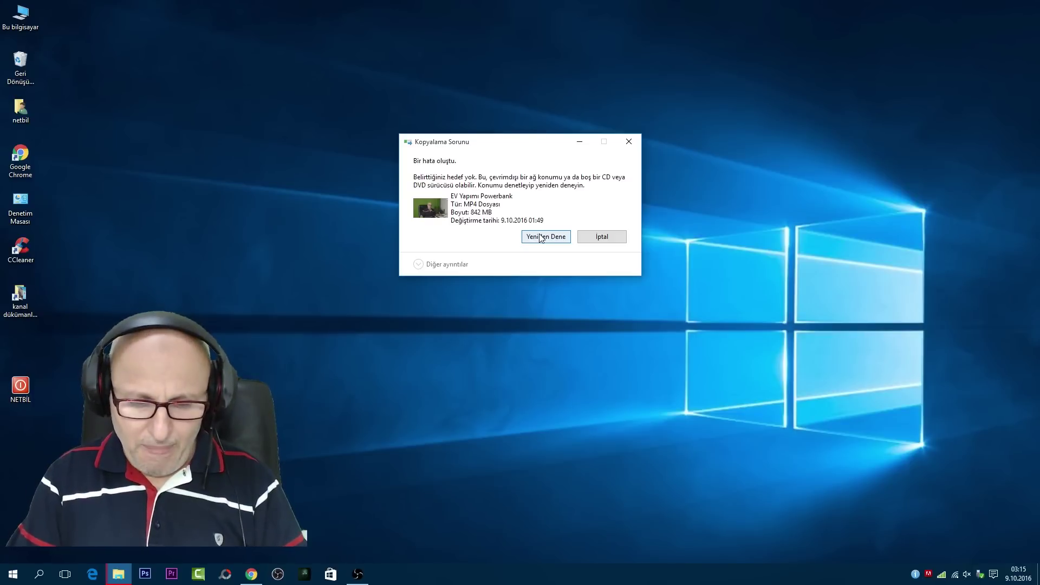
{"action": "left_click", "coordinate": [541, 237]}
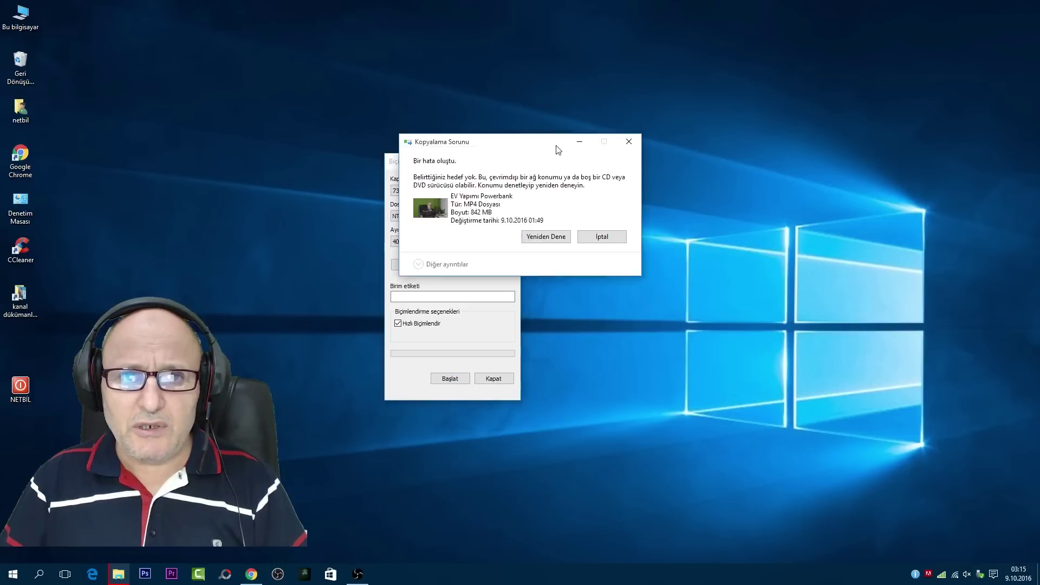
Step: Arrange the copy error and format windows side by side, and retry the EV Yapımı Powerbank copy before cancelling it
{"action": "left_click_drag", "start_coordinate": [555, 147], "coordinate": [691, 80]}
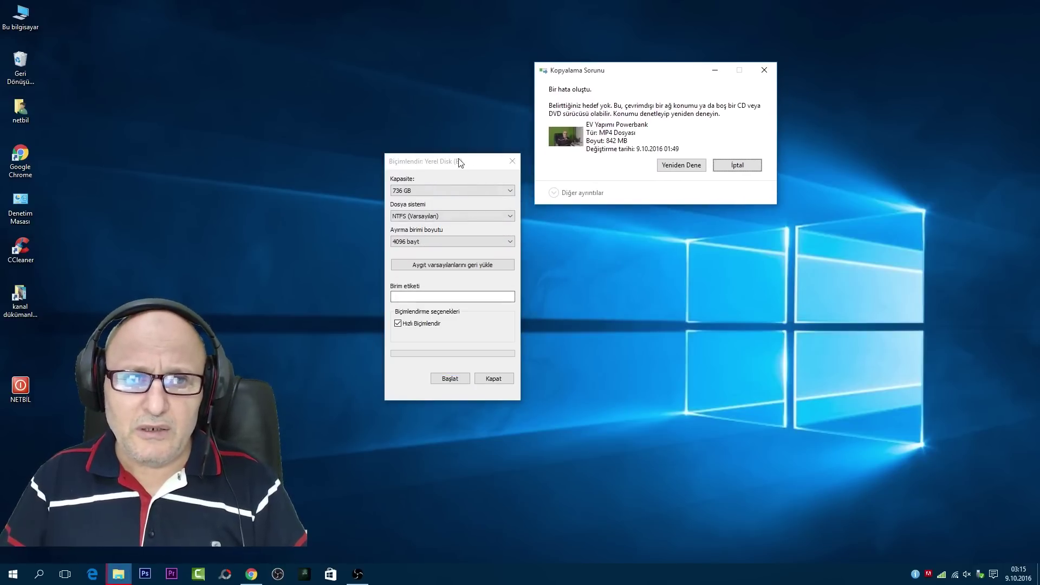
{"action": "left_click_drag", "start_coordinate": [460, 161], "coordinate": [451, 115]}
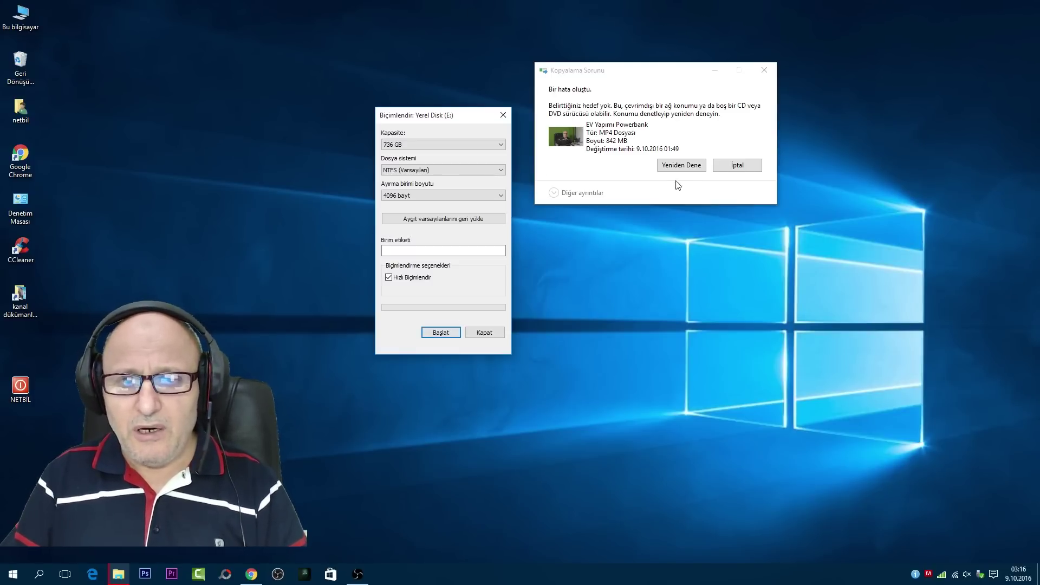
{"action": "left_click", "coordinate": [684, 167]}
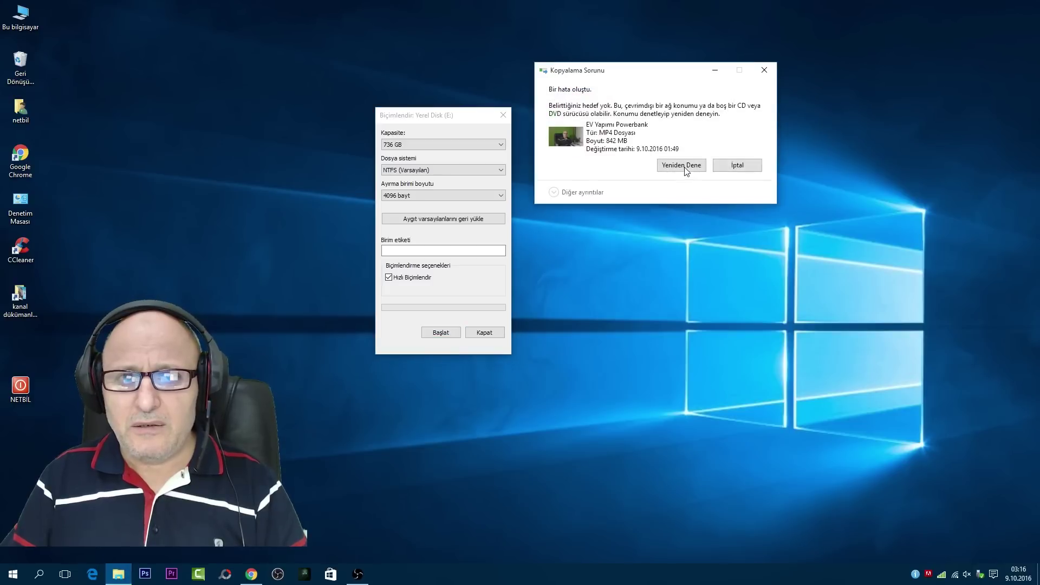
{"action": "left_click", "coordinate": [685, 167]}
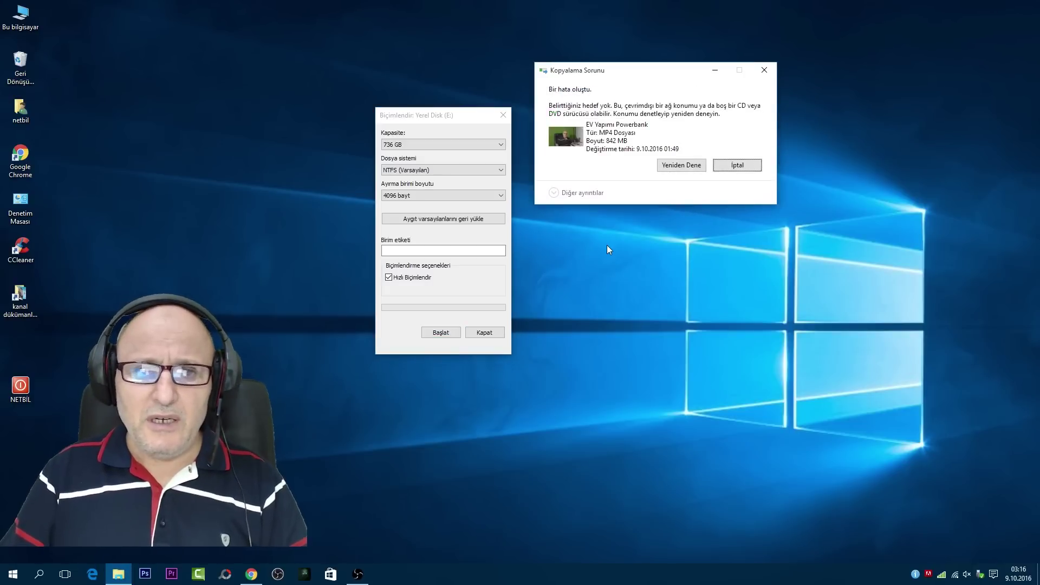
{"action": "left_click", "coordinate": [737, 165]}
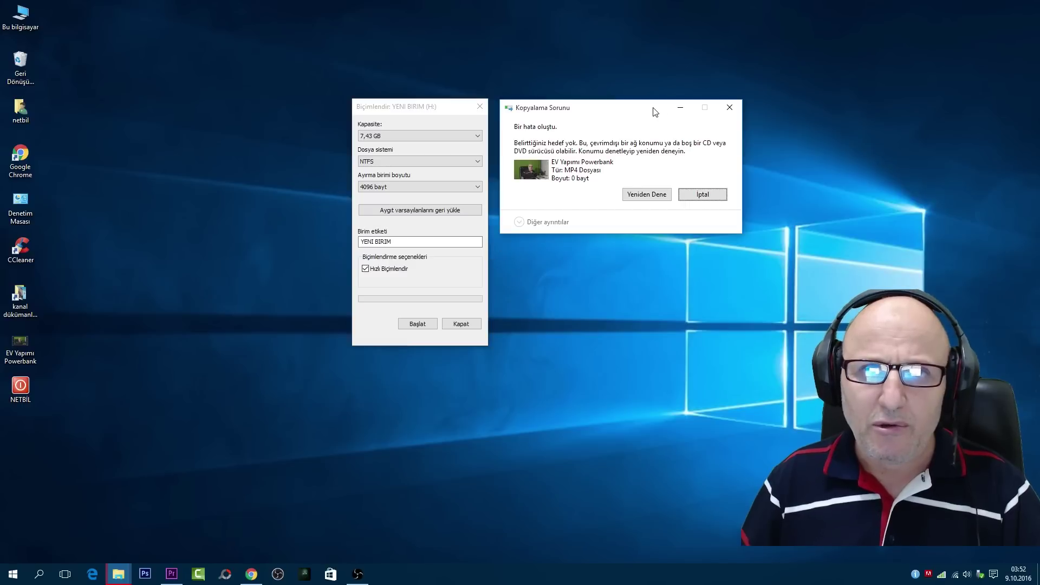
Step: Minimize the copy error window and move the format window for YENI BIRIM (H:) toward the middle of the desktop
{"action": "left_click", "coordinate": [680, 112]}
{"action": "left_click_drag", "start_coordinate": [445, 109], "coordinate": [541, 101]}
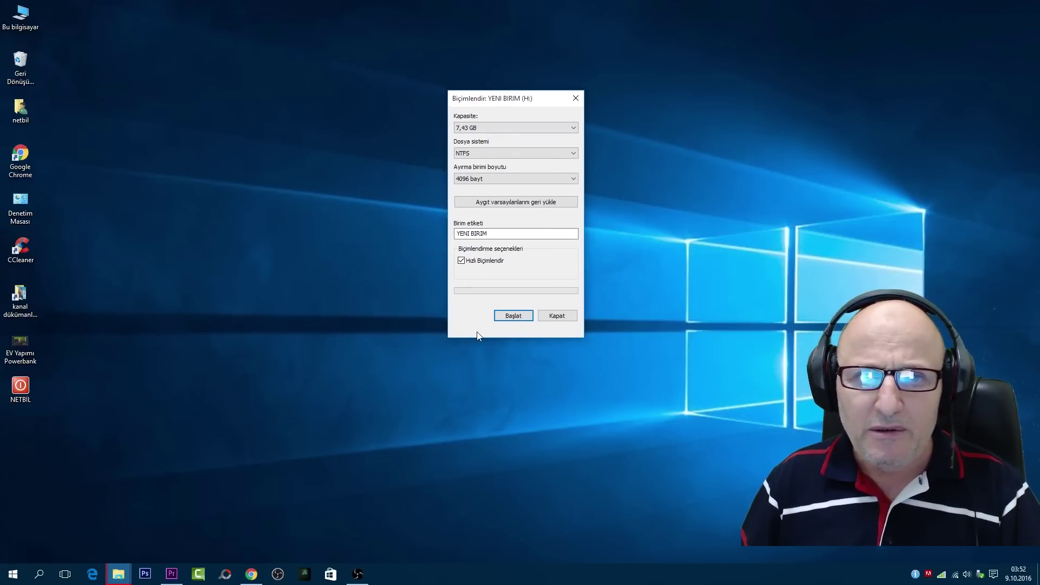
{"action": "left_click_drag", "start_coordinate": [535, 104], "coordinate": [537, 123]}
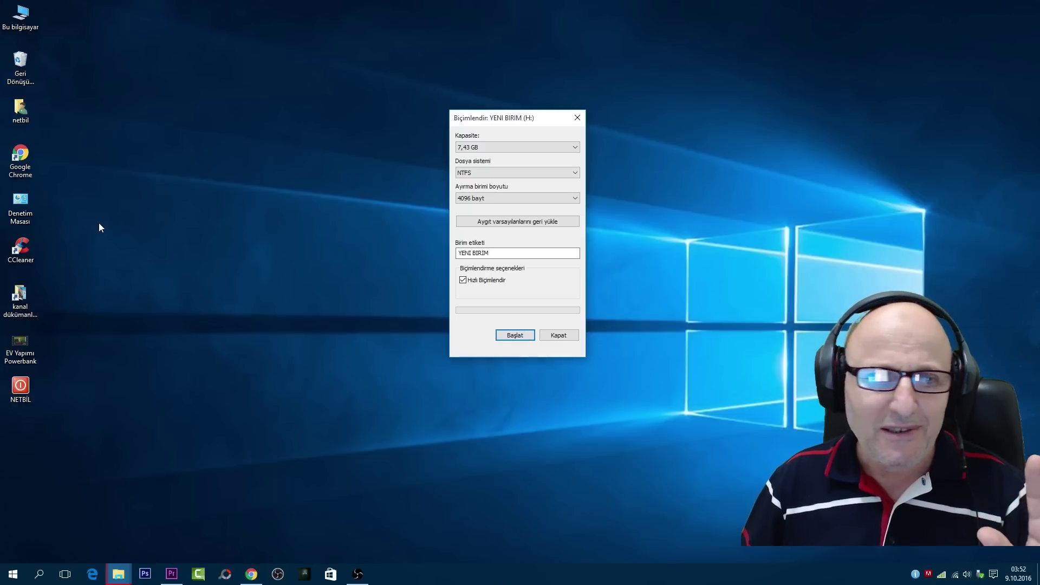
Step: Open the Run dialog and enter the disk check command chkdsk /X/F
{"action": "right_click", "coordinate": [13, 574]}
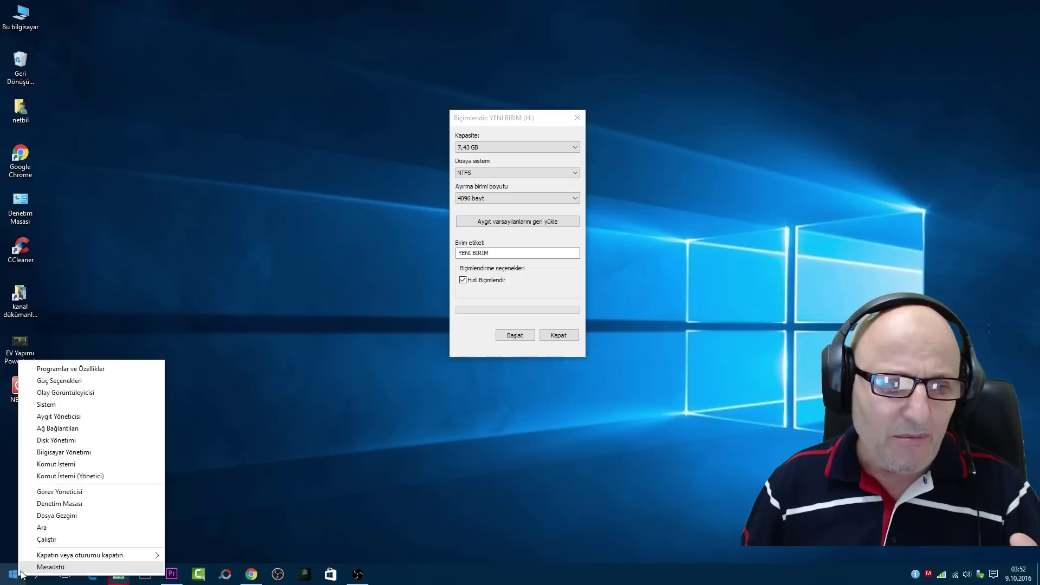
{"action": "left_click", "coordinate": [47, 540]}
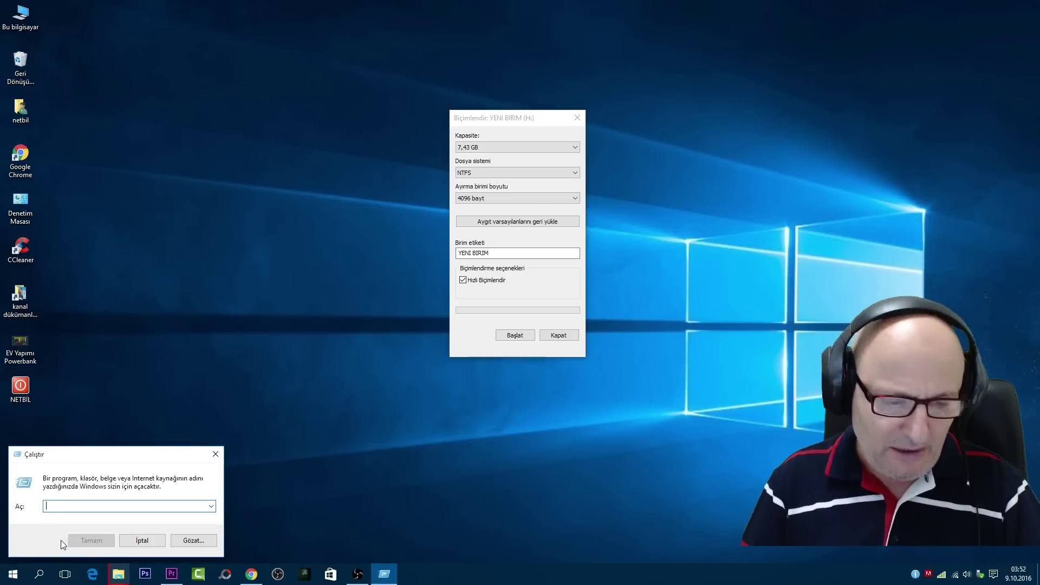
{"action": "type", "text": "ch"}
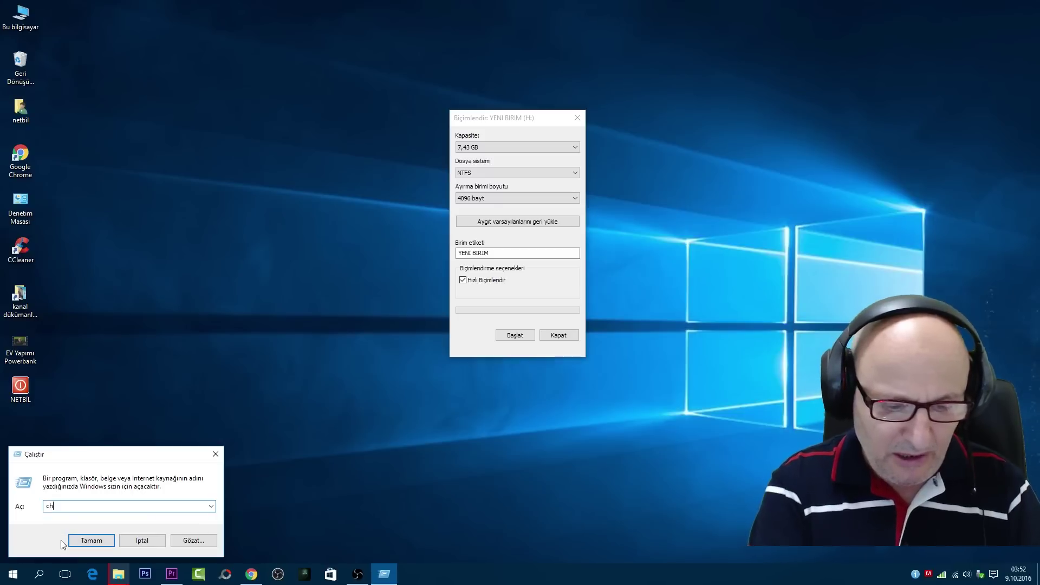
{"action": "type", "text": "kdsk"}
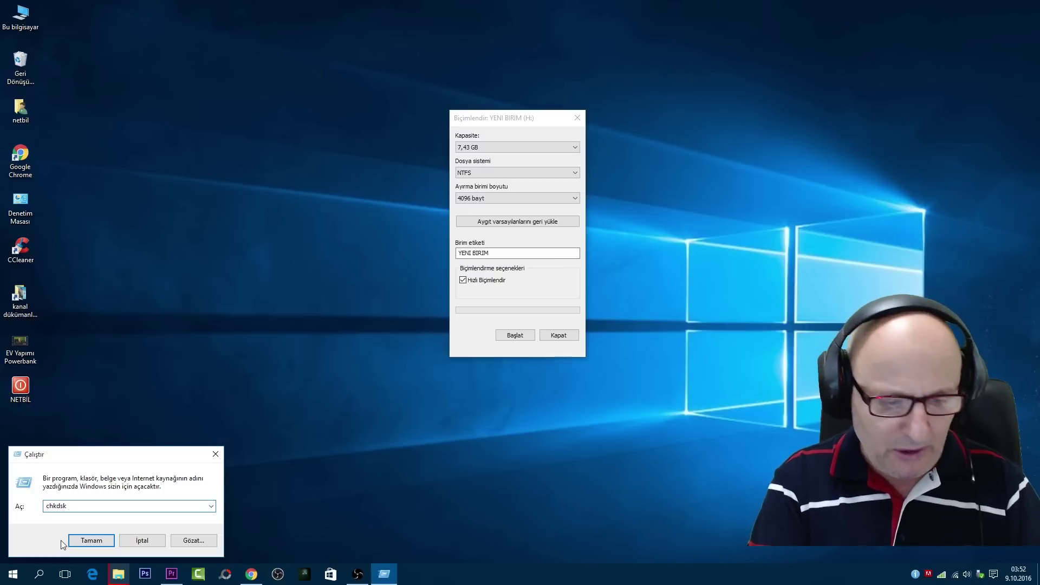
{"action": "type", "text": "/X/"}
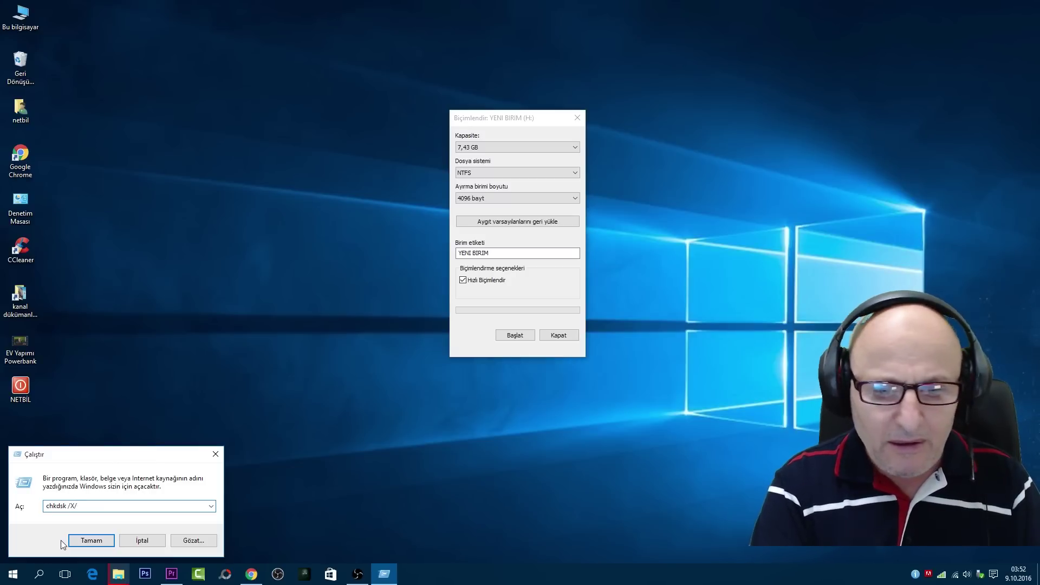
{"action": "type", "text": "F"}
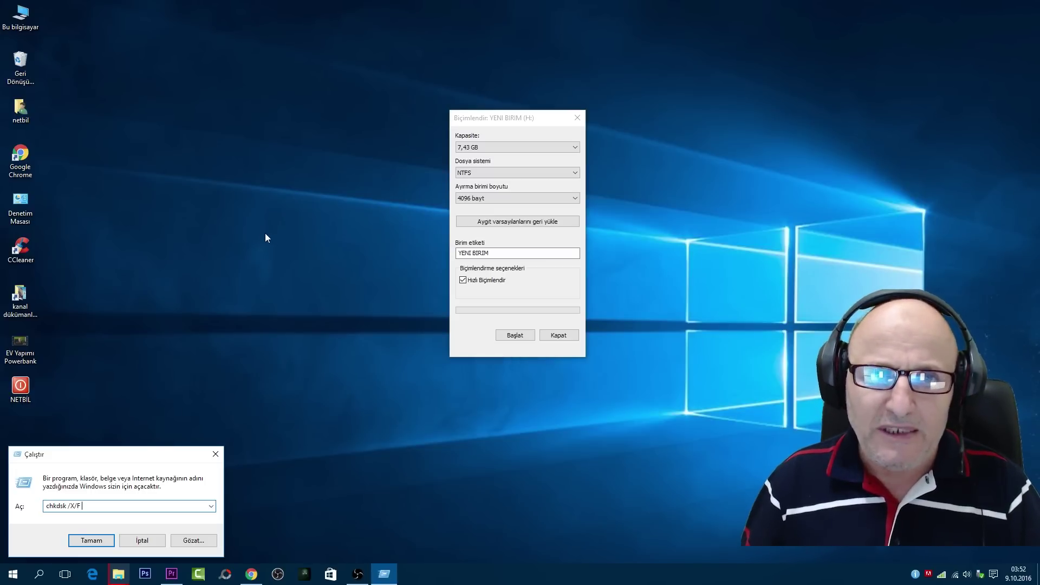
Step: Add the drive letter H: to the disk check command and run it as chkdsk /X/F H:
{"action": "left_click_drag", "start_coordinate": [506, 113], "coordinate": [445, 117]}
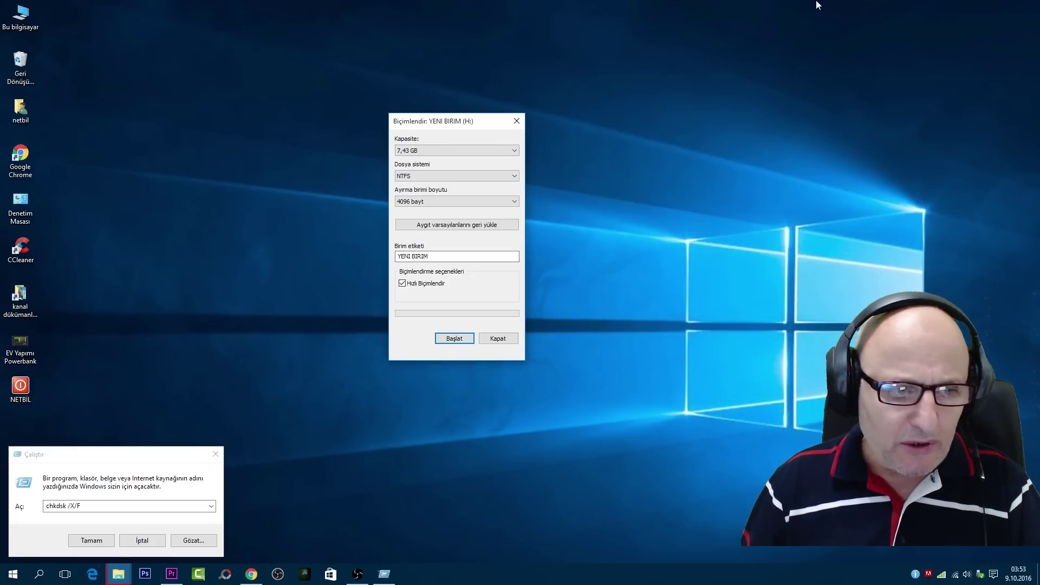
{"action": "left_click", "coordinate": [182, 509]}
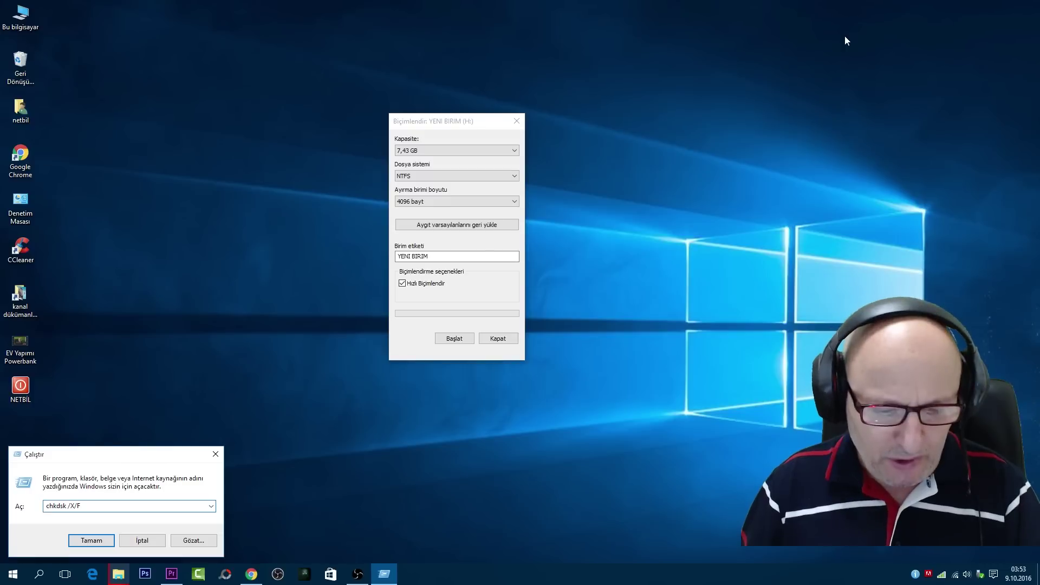
{"action": "type", "text": "H"}
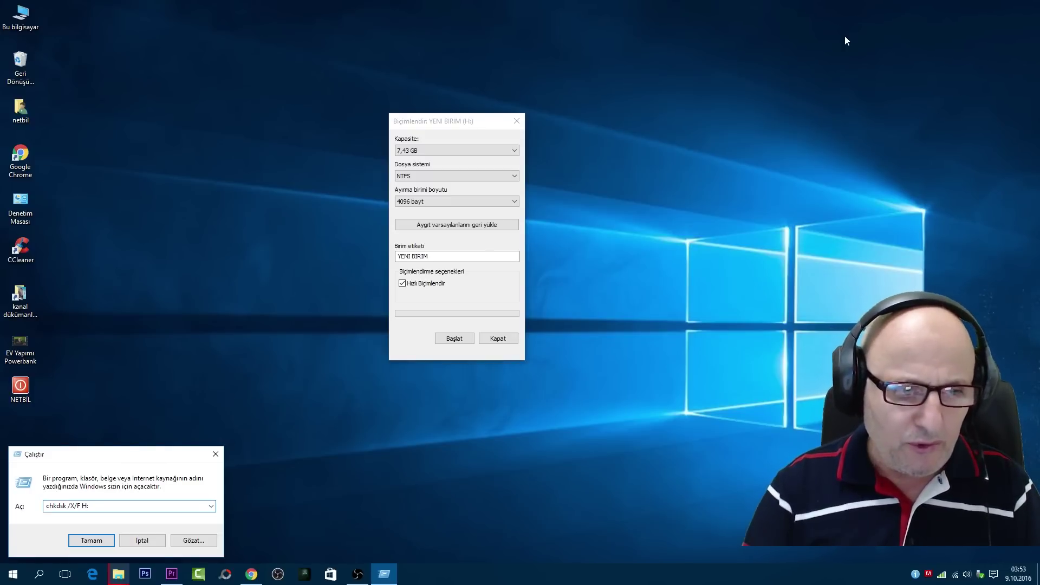
{"action": "type", "text": ":"}
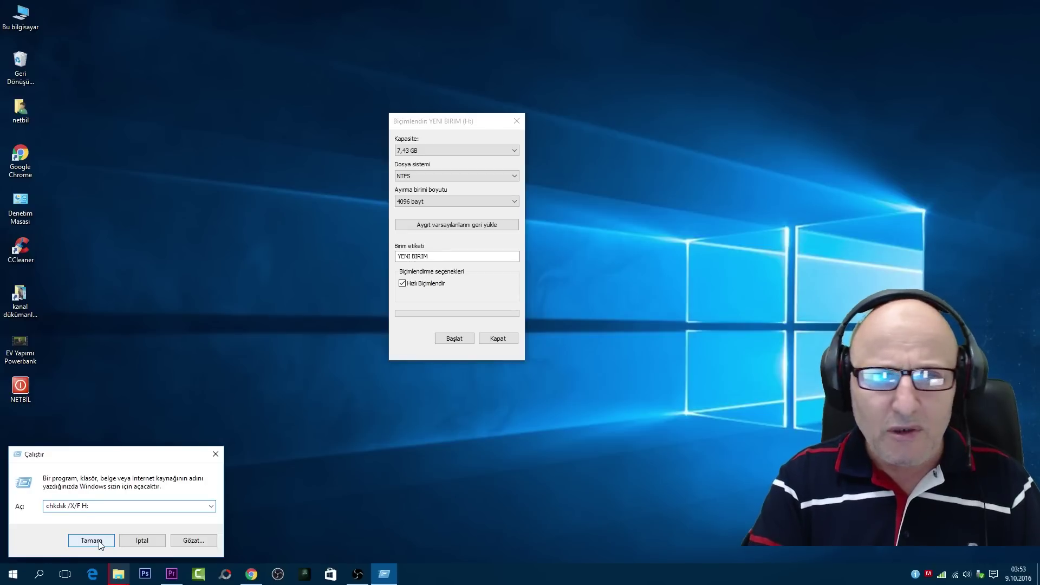
{"action": "left_click", "coordinate": [91, 541]}
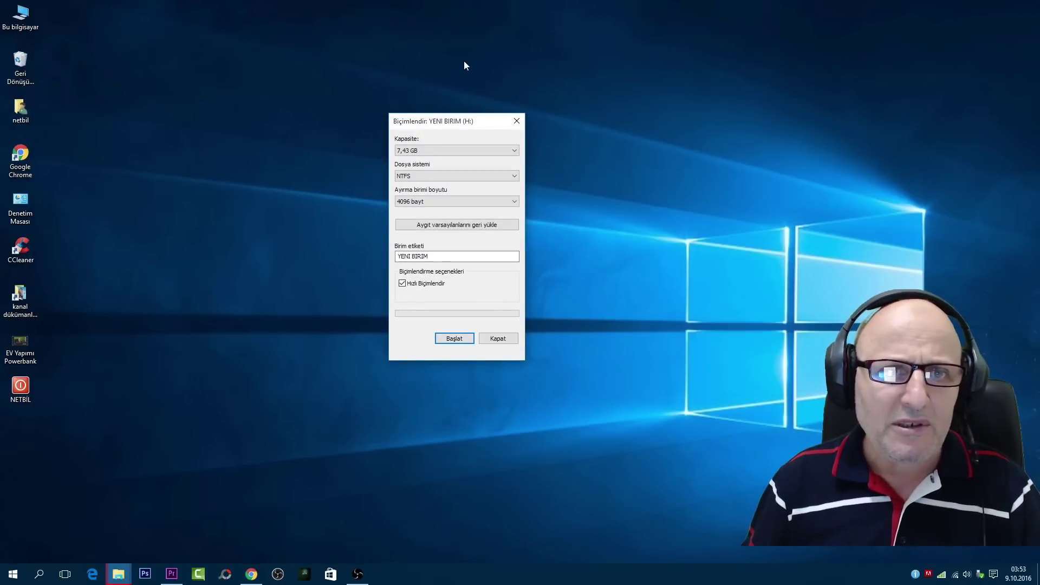
Step: Close the format window for YENI BIRIM (H:) without formatting the drive
{"action": "left_click_drag", "start_coordinate": [478, 125], "coordinate": [454, 110]}
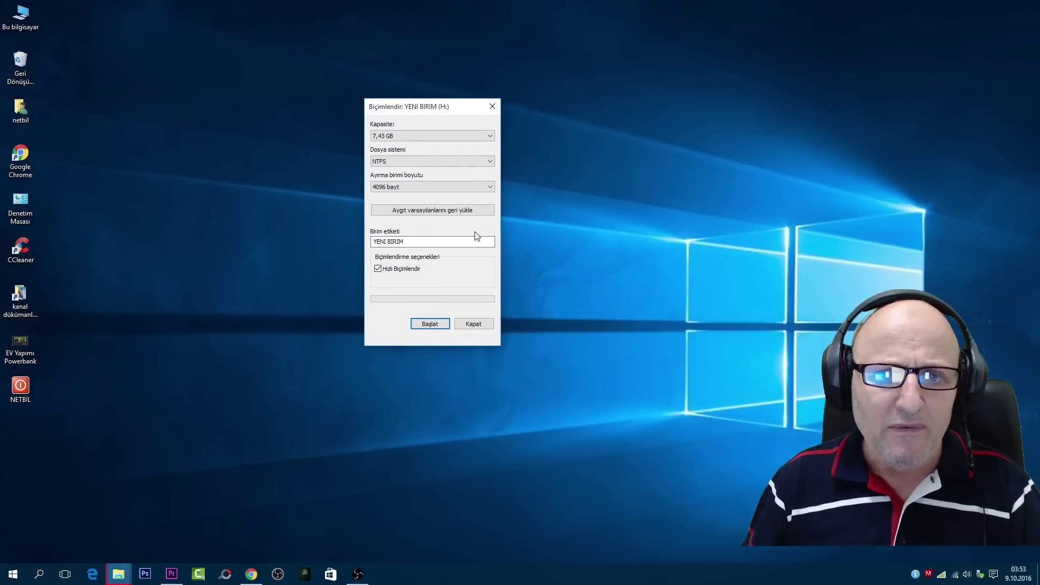
{"action": "left_click", "coordinate": [478, 323]}
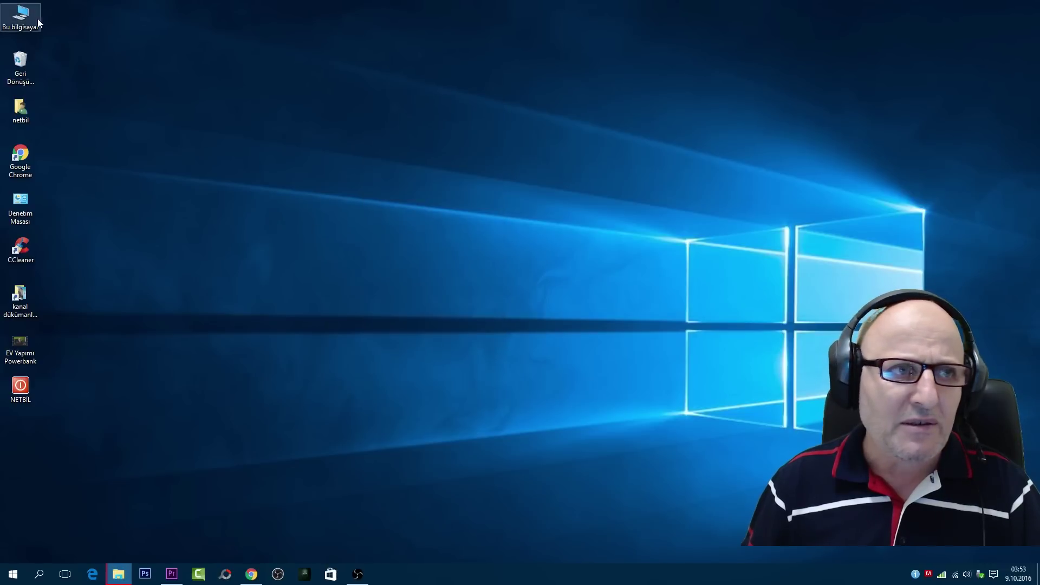
Step: Open the YENI BIRIM (H:) drive from This PC and select all its files and folders
{"action": "double_click", "coordinate": [20, 14]}
{"action": "scroll", "coordinate": [538, 286], "scroll_direction": "down", "scroll_amount": 1}
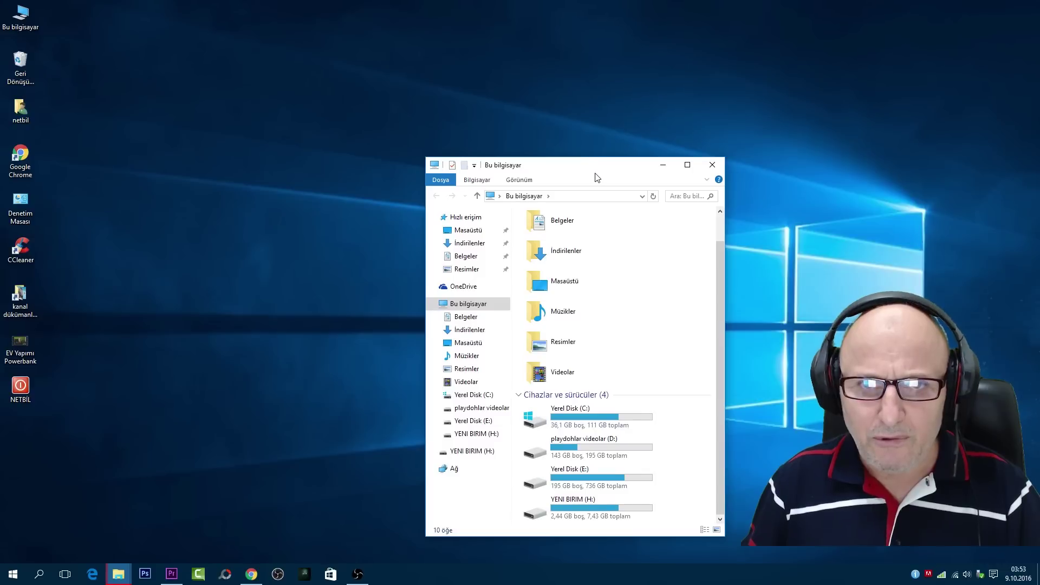
{"action": "left_click_drag", "start_coordinate": [596, 173], "coordinate": [540, 41]}
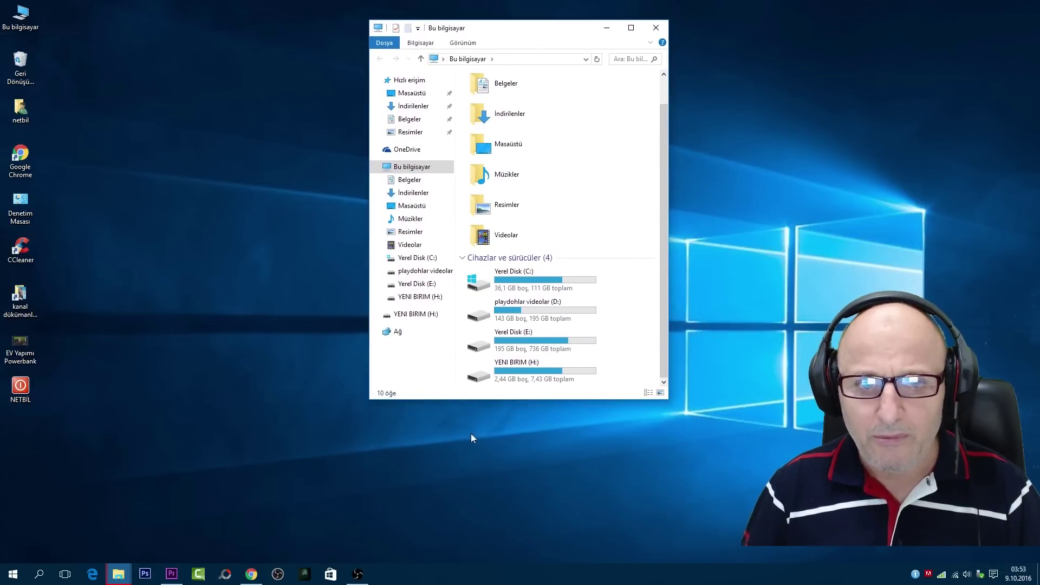
{"action": "double_click", "coordinate": [477, 376]}
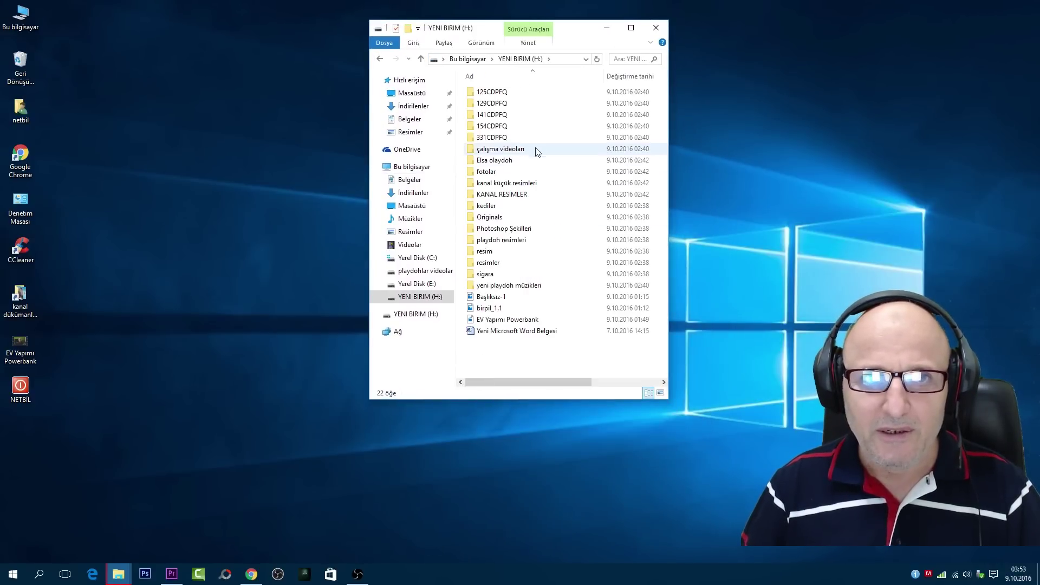
{"action": "left_click_drag", "start_coordinate": [534, 88], "coordinate": [467, 382]}
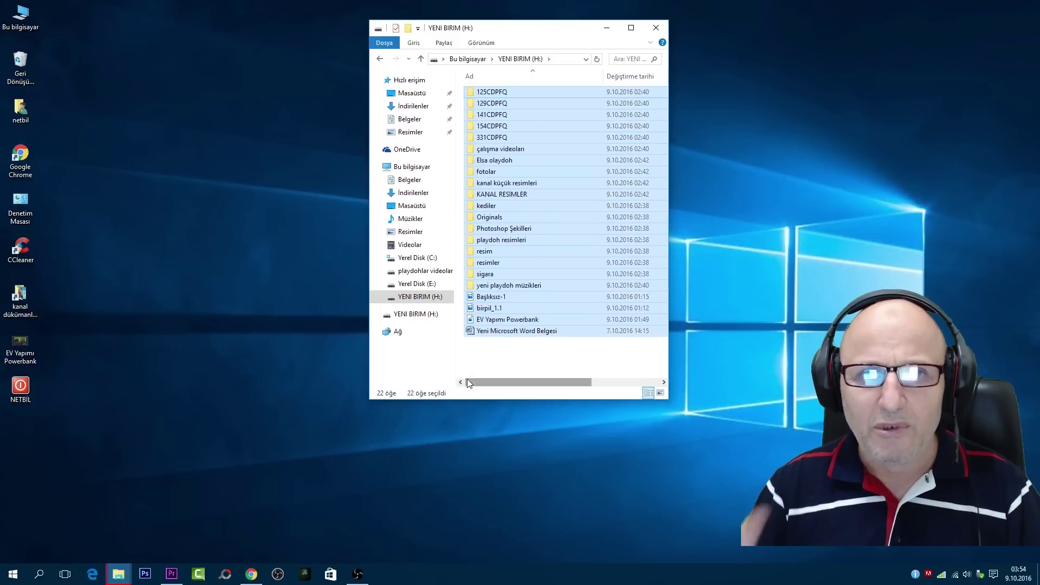